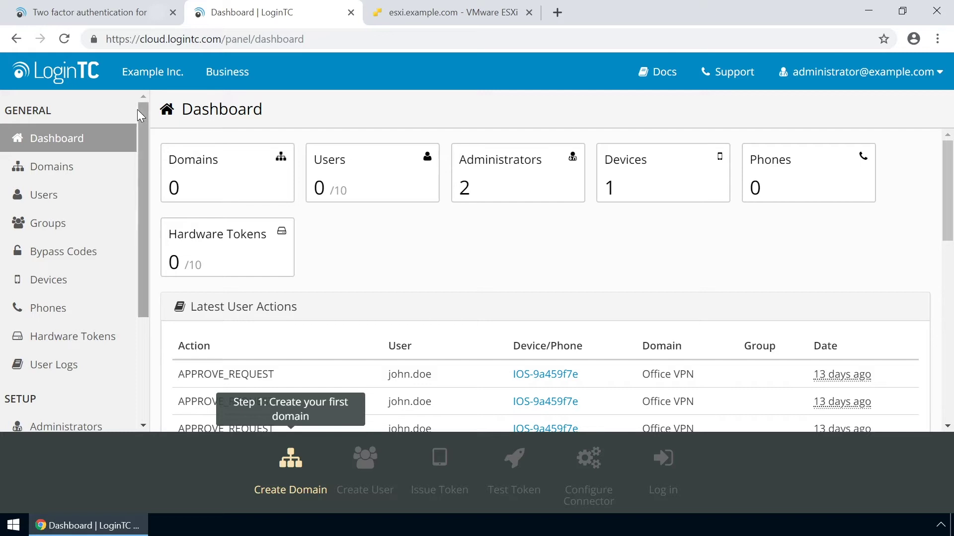
Step: Create the domain 'Example Inc. Secure Access' with the logo file from Documents as its icon
click(73, 171)
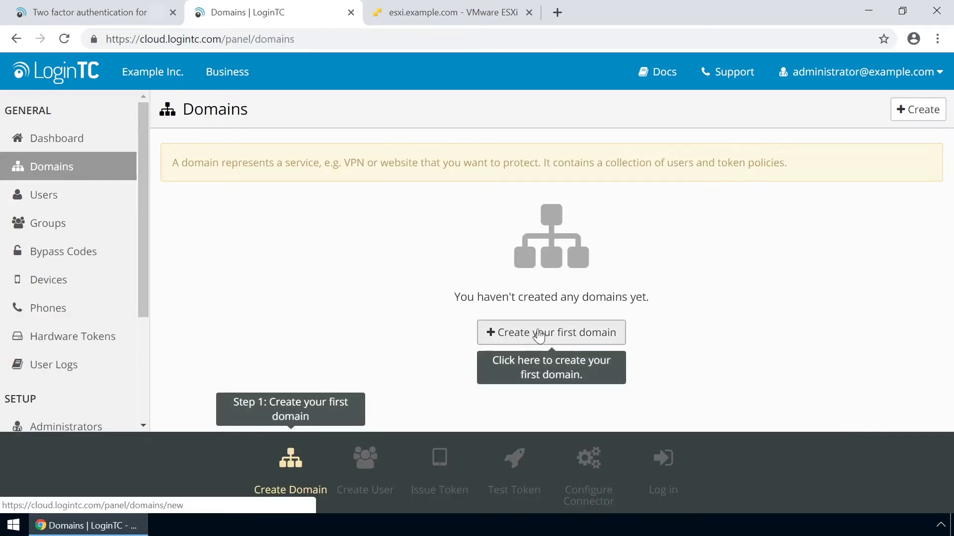
click(547, 335)
text(Exa)
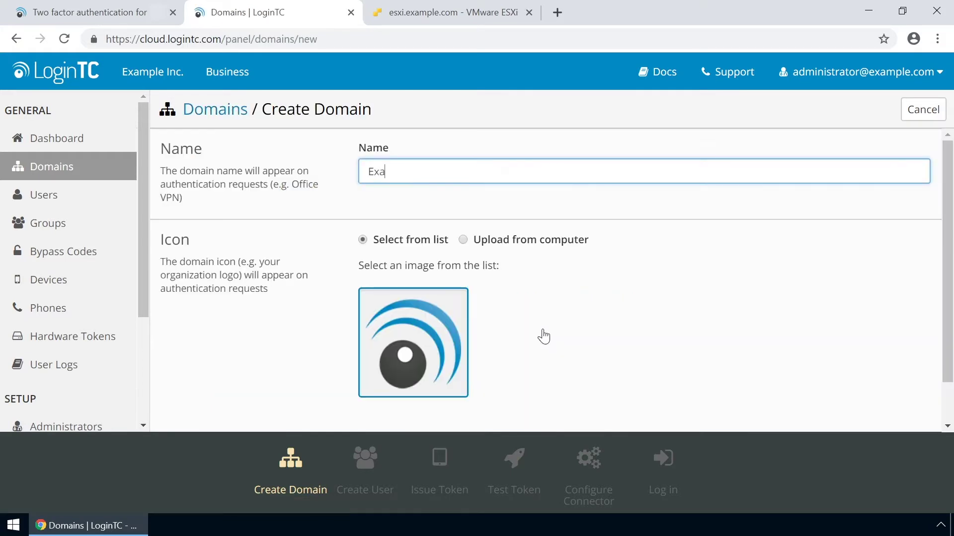
text(mple Inc. Secure Access)
click(463, 240)
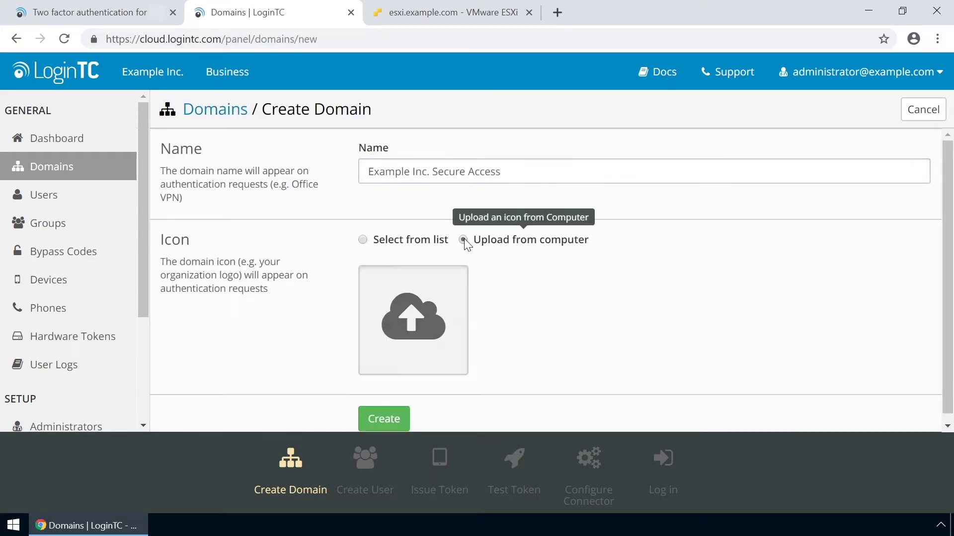
click(422, 323)
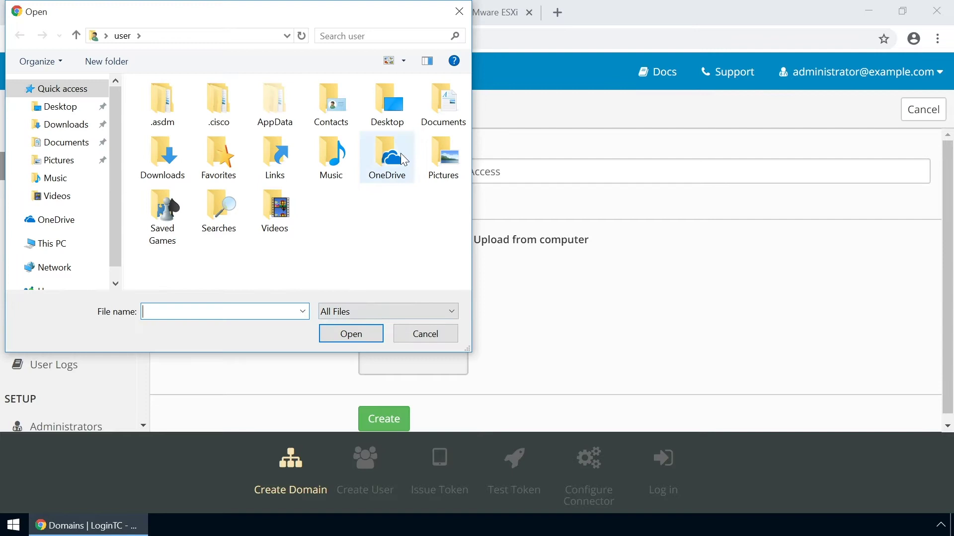
double_click(445, 117)
double_click(171, 121)
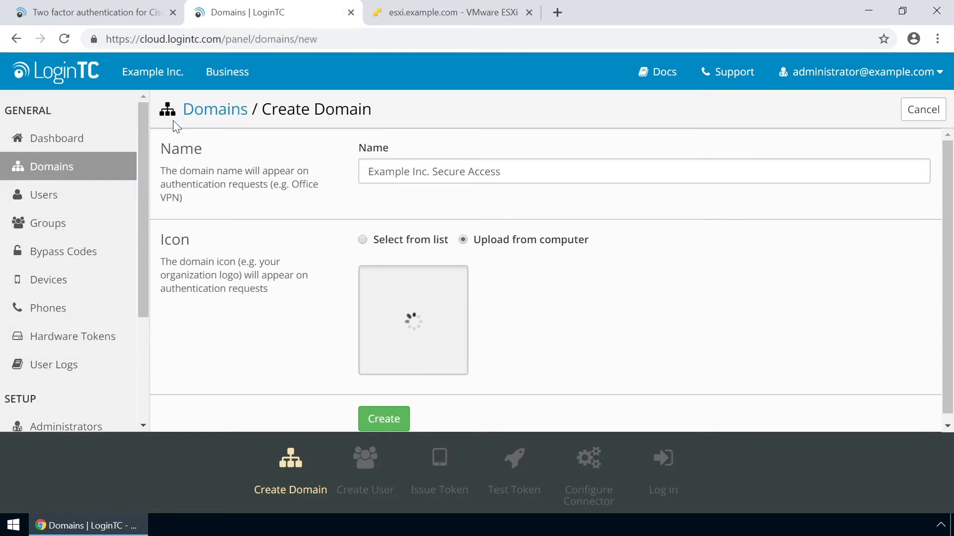
click(389, 421)
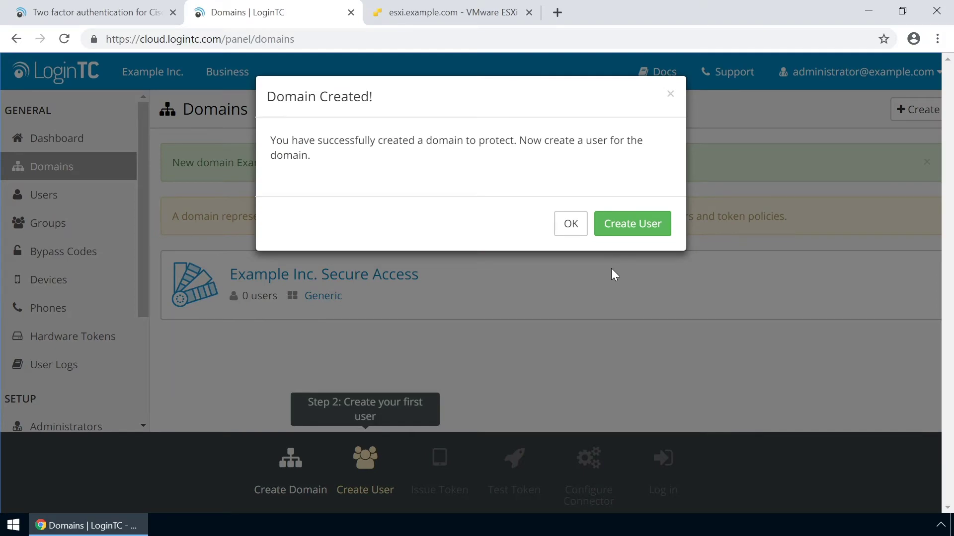
click(577, 227)
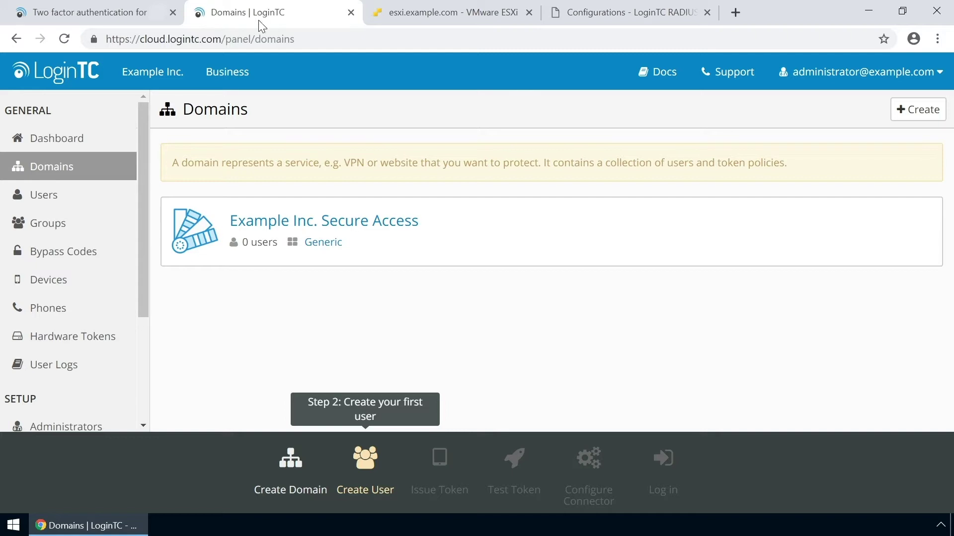
Step: Add a member to Example Inc. Secure Access with the user's username, full name and e-mail
click(285, 226)
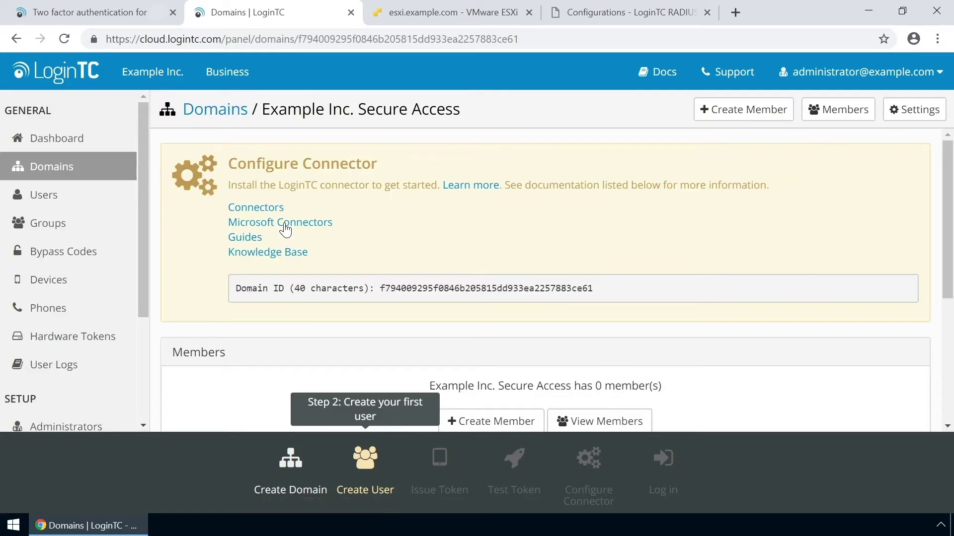
scroll(390, 241, down, 5)
click(493, 207)
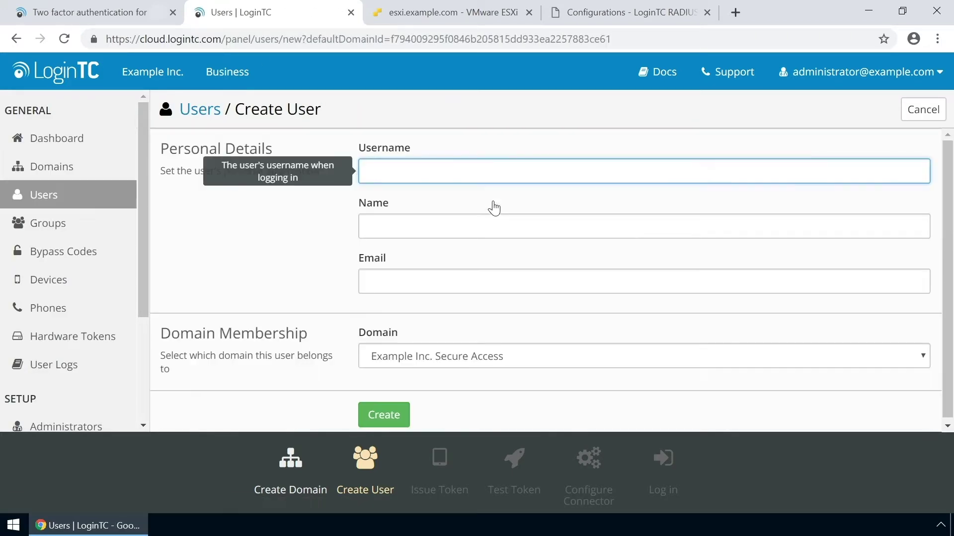
text(john.doe)
key(Tab)
text(John Doe)
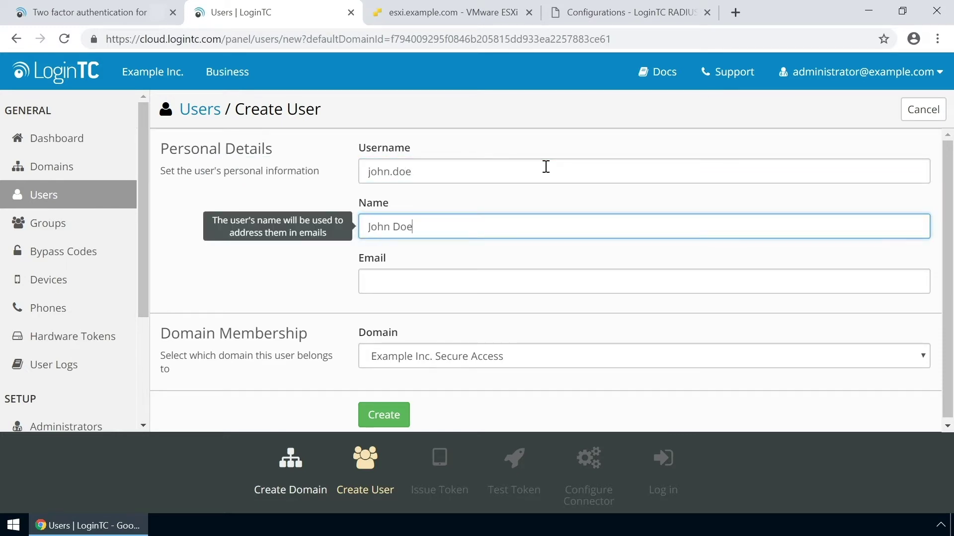
key(Tab)
text(john.do)
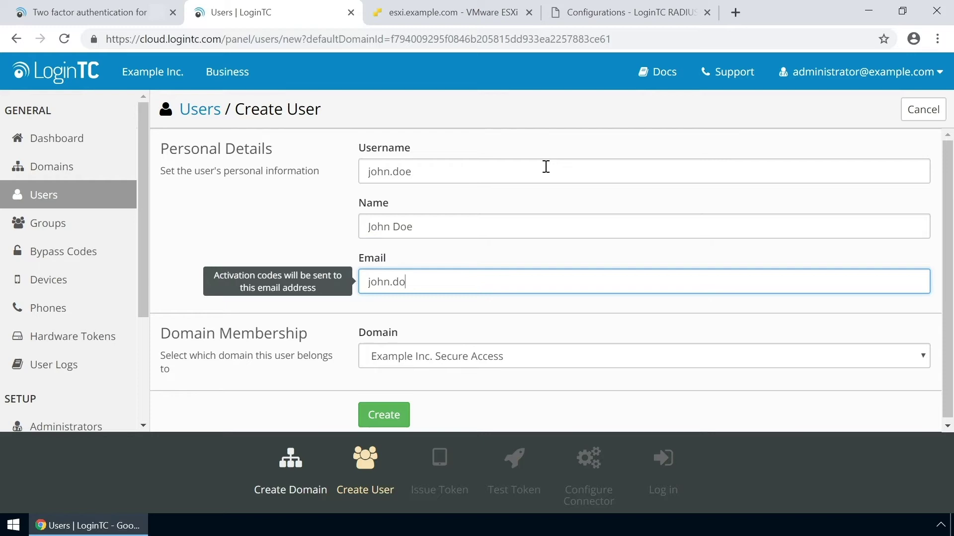
text(e@example.com)
scroll(400, 415, down, 1)
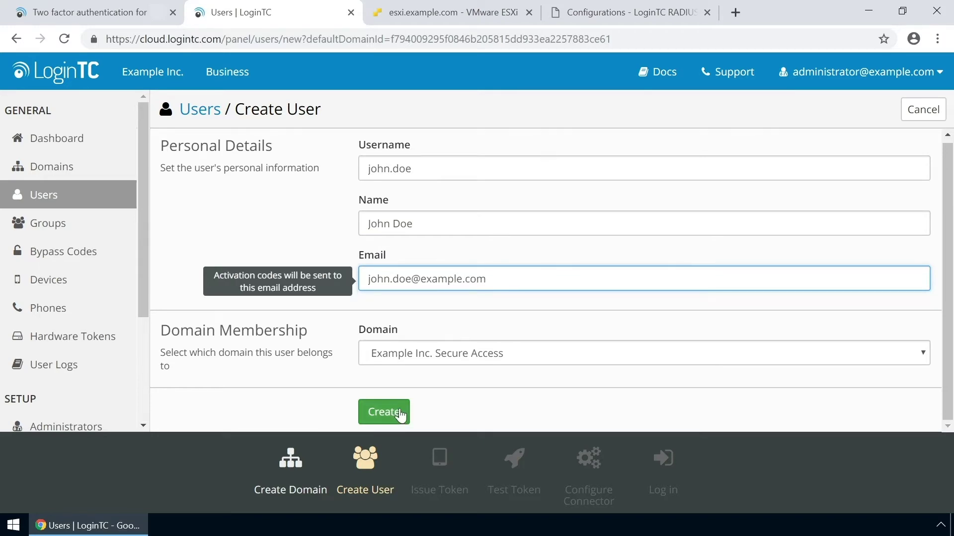
click(401, 415)
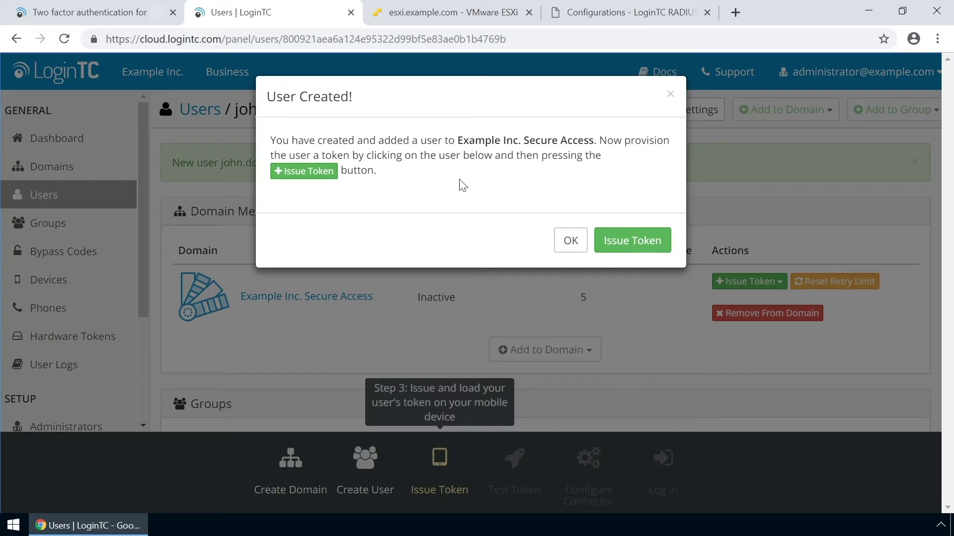
Step: Issue the new user a token with 'Issue Token without Email'
click(624, 240)
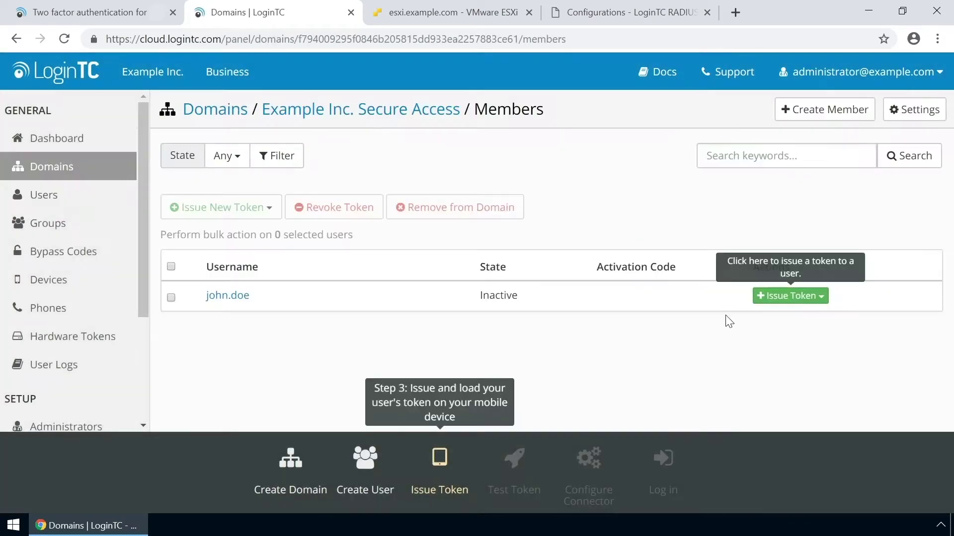
click(784, 296)
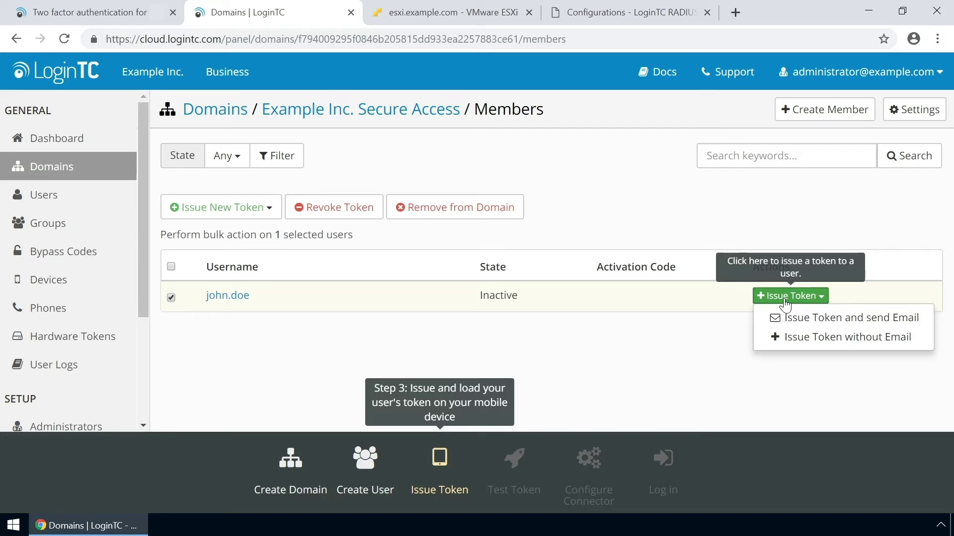
click(796, 337)
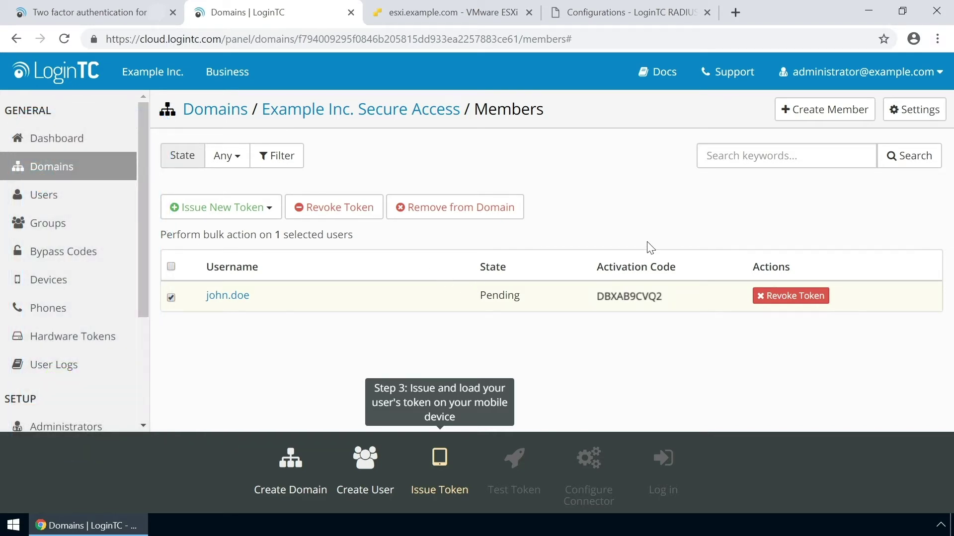
Step: Test the user's loaded token by sending a push notification, then close the approved result
click(238, 296)
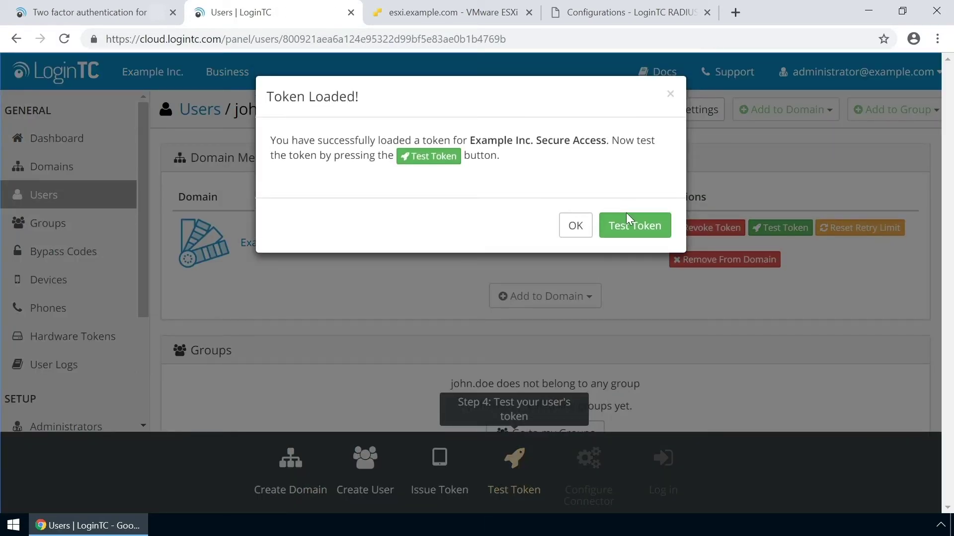
click(626, 214)
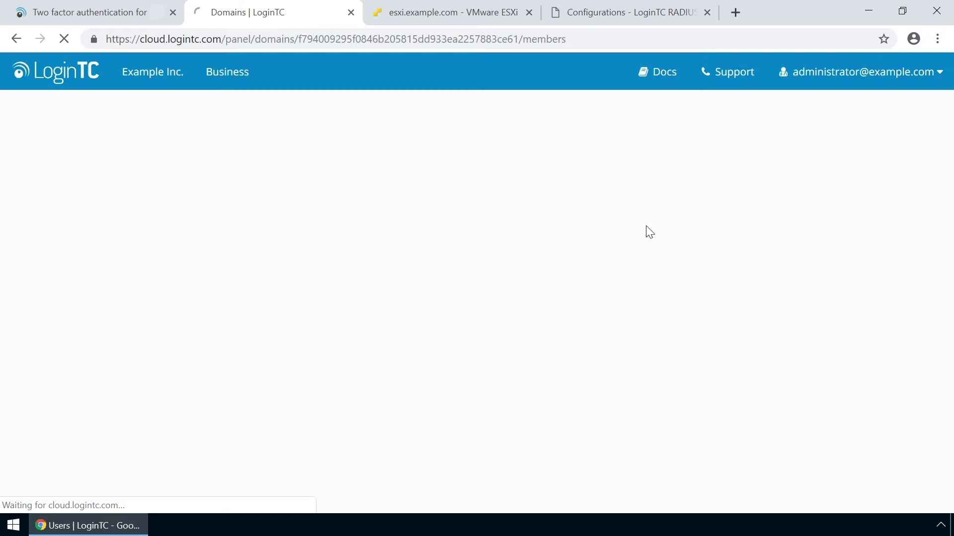
click(865, 298)
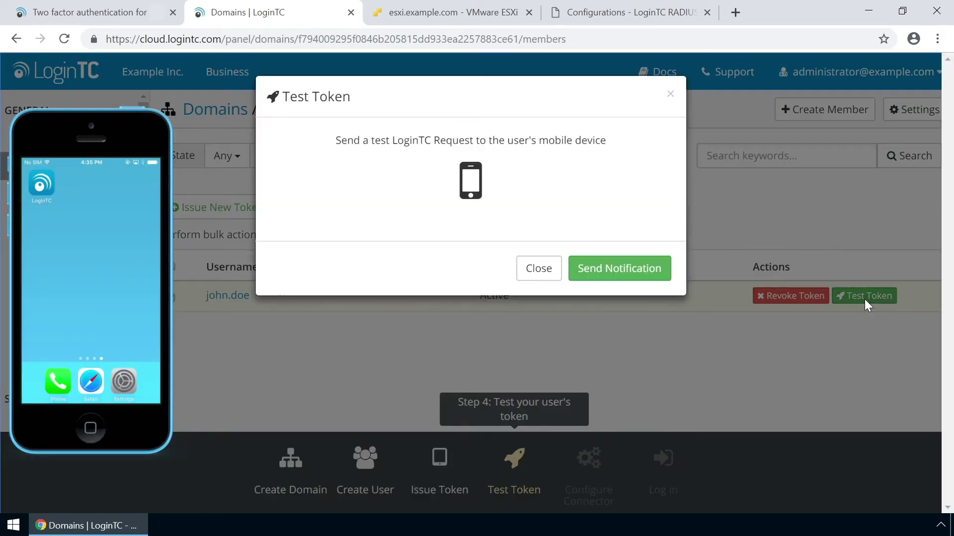
click(642, 268)
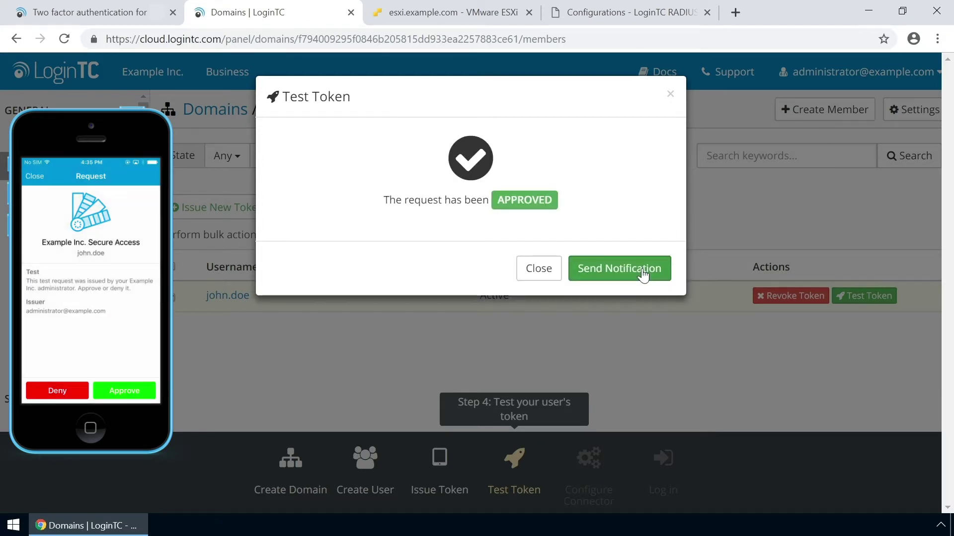
click(549, 273)
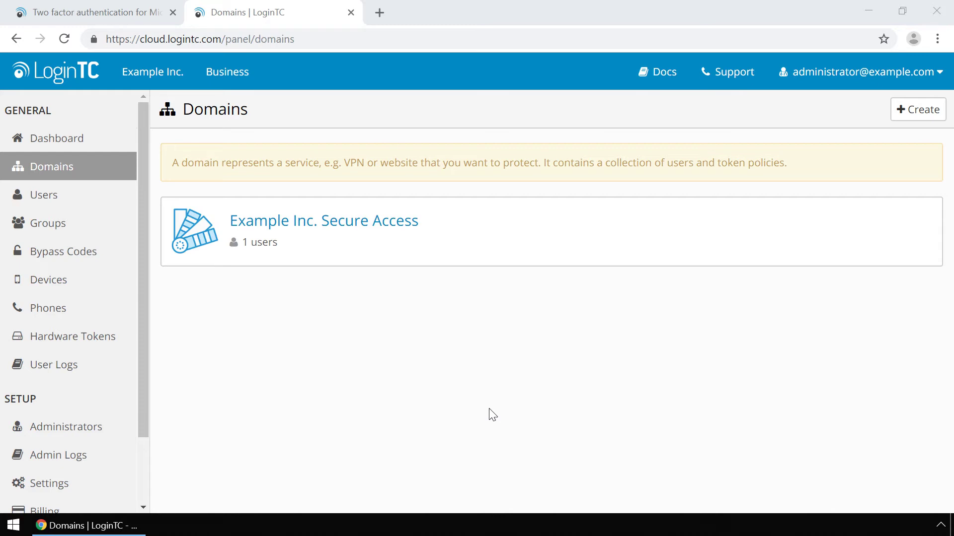
Step: Set Normalize Usernames to 'Yes, Normalize Usernames' in the domain settings and update them
click(325, 225)
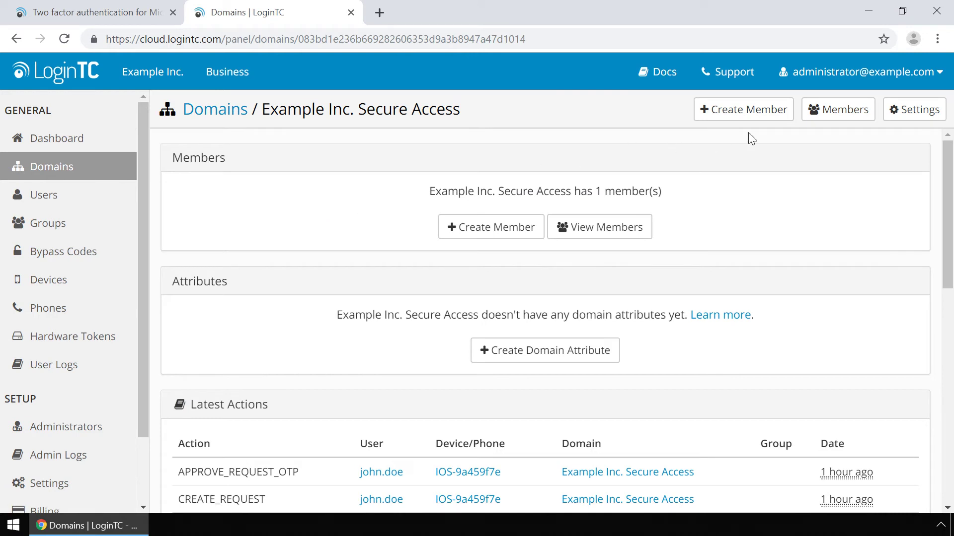
click(895, 116)
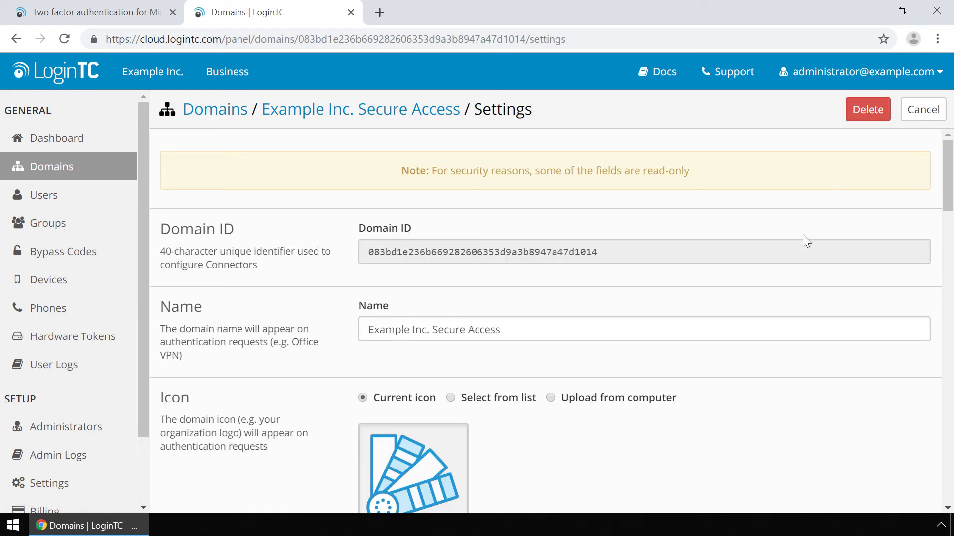
scroll(747, 416, down, 6)
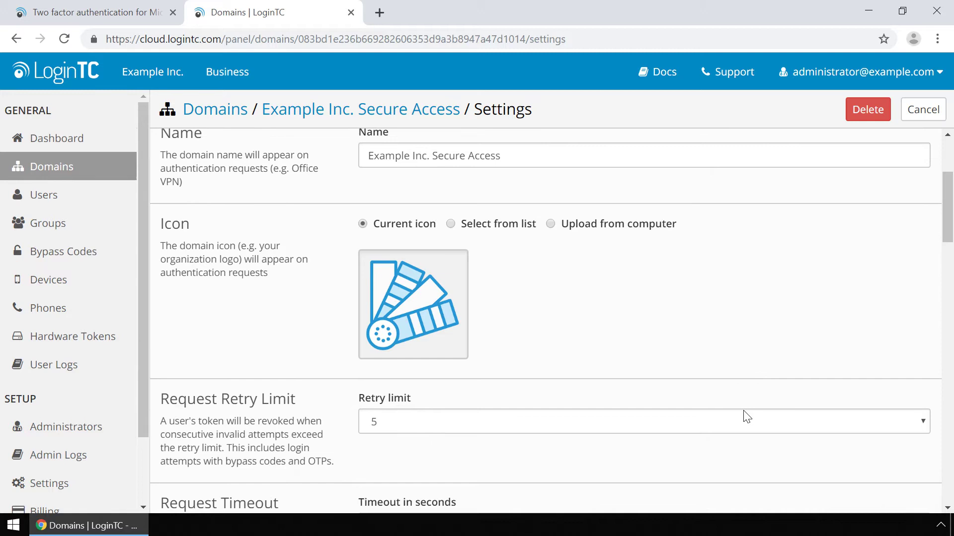
scroll(747, 416, down, 8)
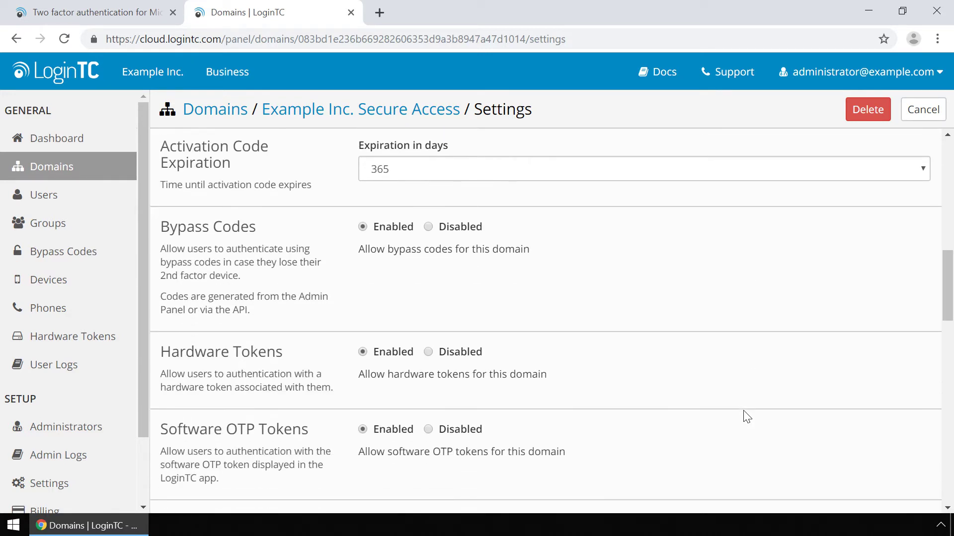
scroll(746, 416, down, 2)
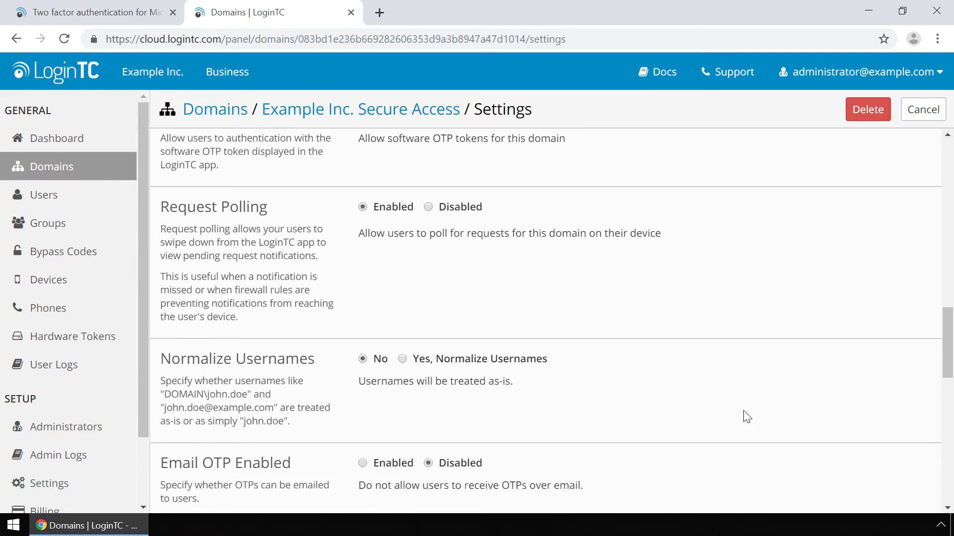
click(409, 360)
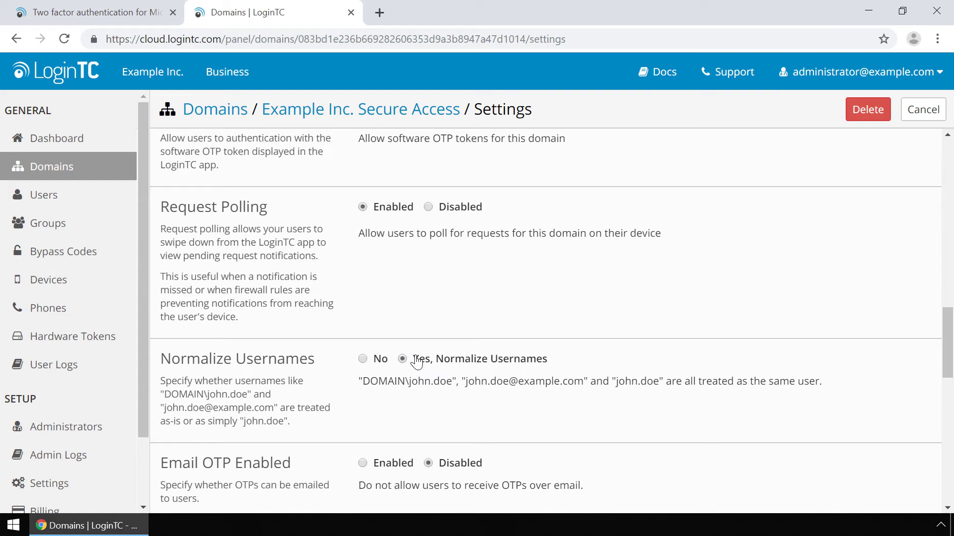
scroll(447, 361, down, 6)
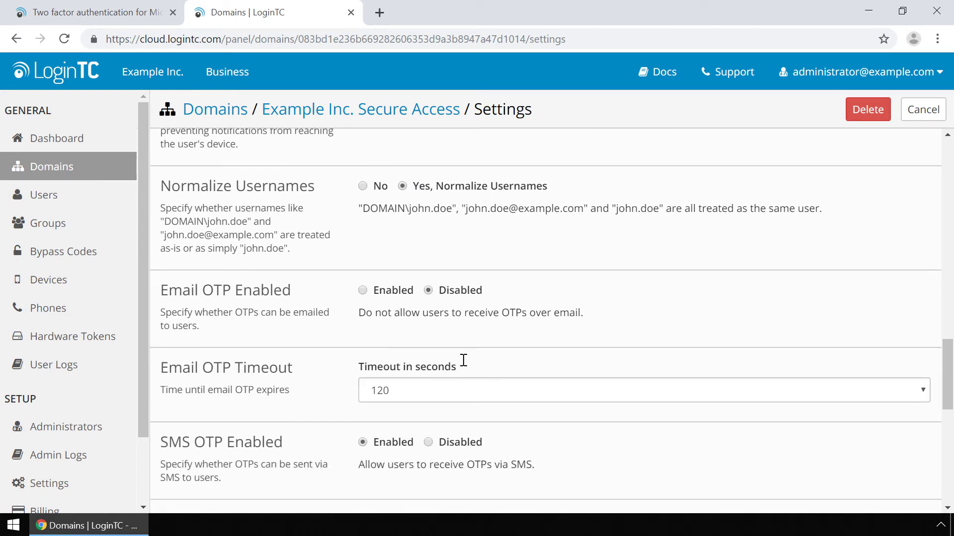
scroll(464, 360, down, 8)
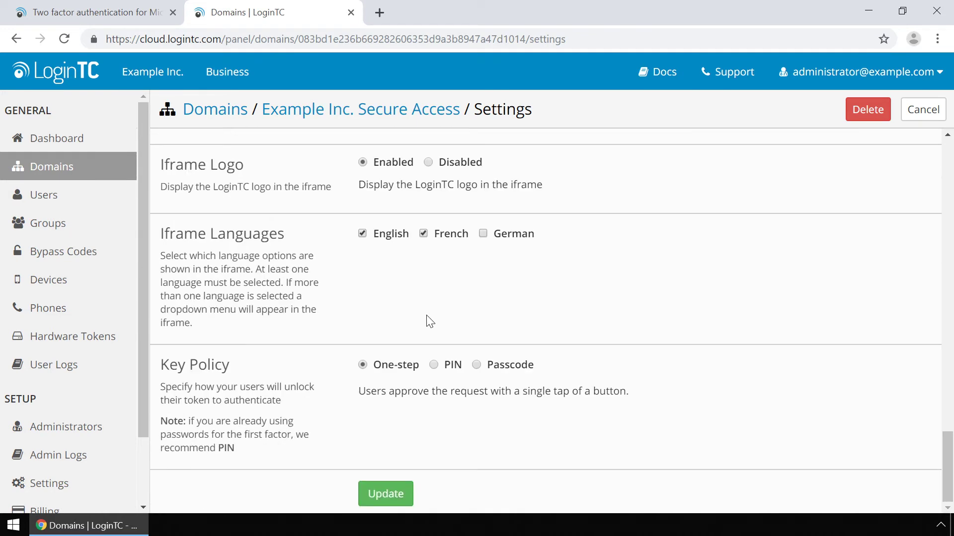
click(388, 495)
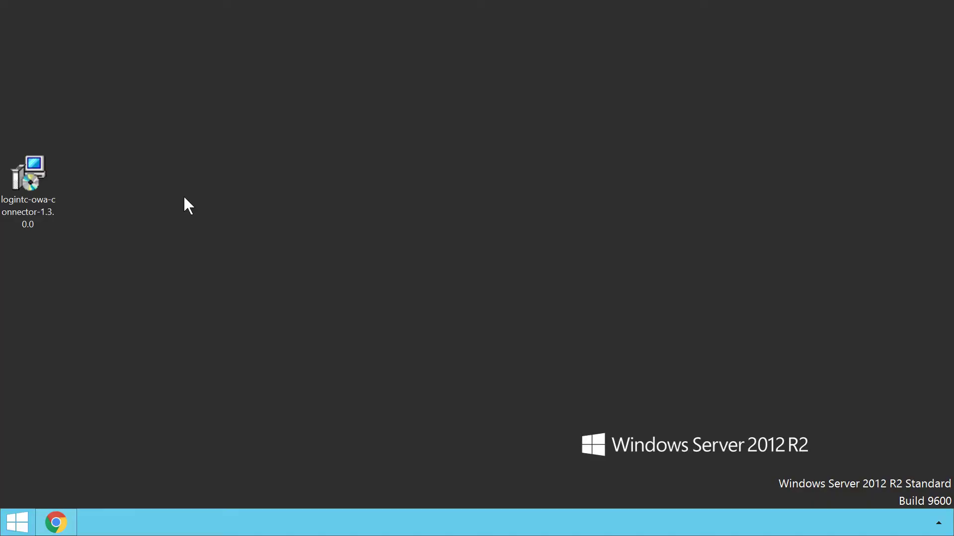
Step: Run the OWA connector installer, accept the licence and keep cloud.logintc.com as API host
double_click(38, 195)
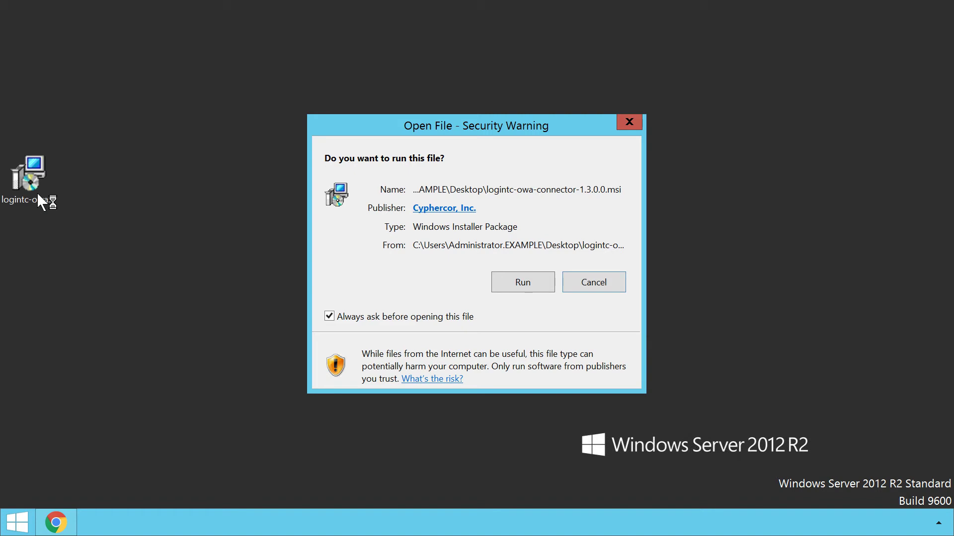
click(522, 287)
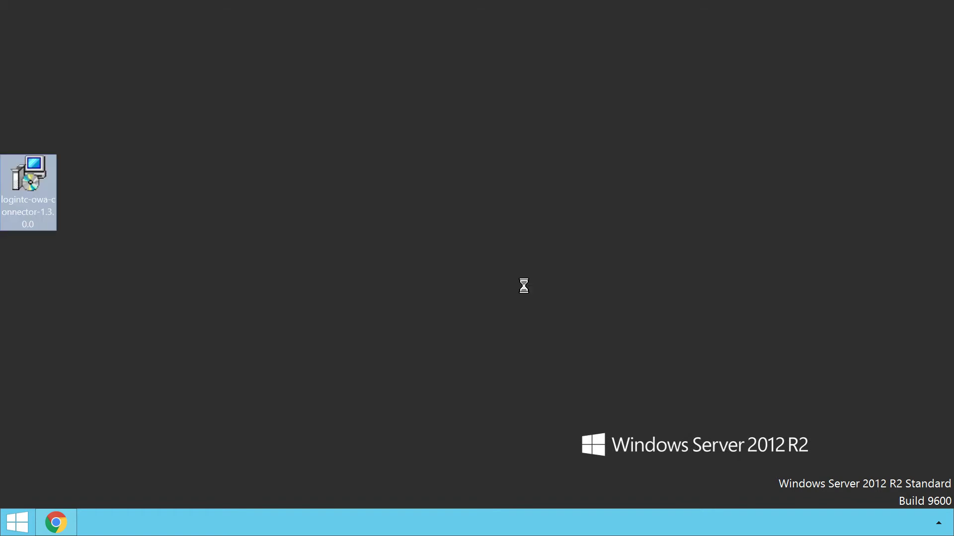
click(560, 384)
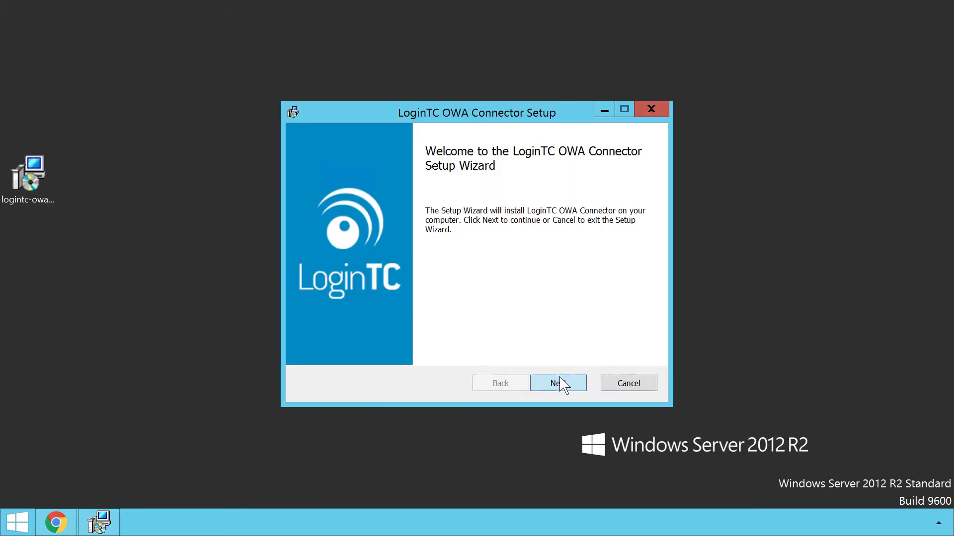
drag(641, 208, 644, 332)
click(313, 347)
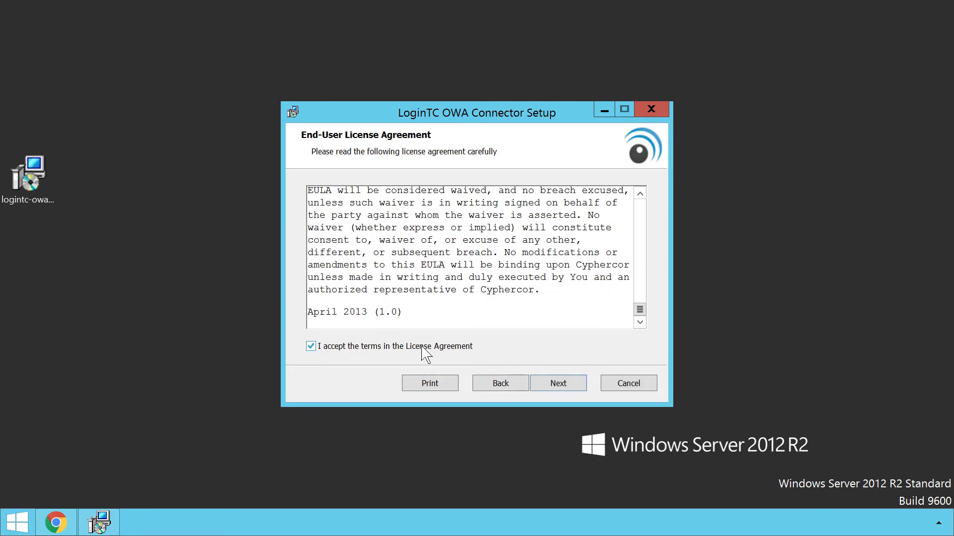
click(560, 384)
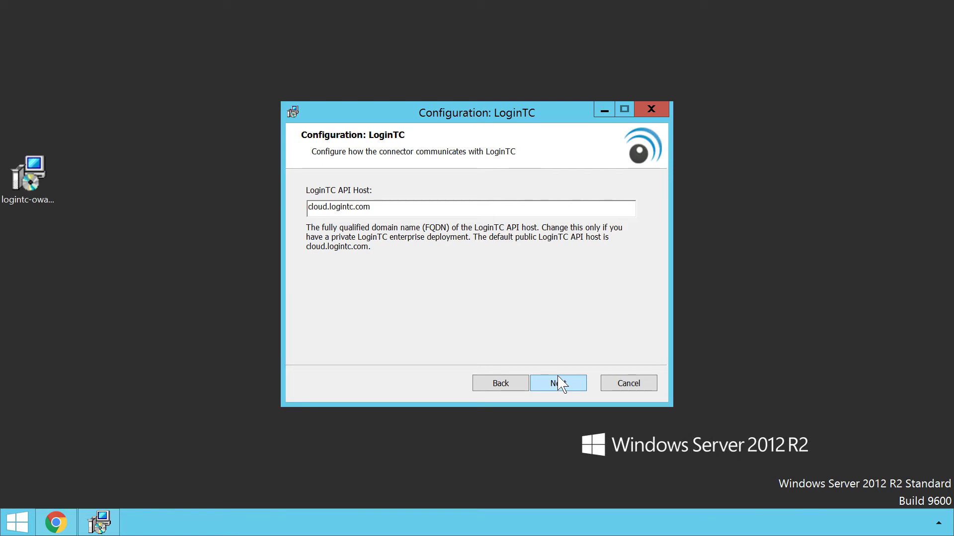
click(561, 384)
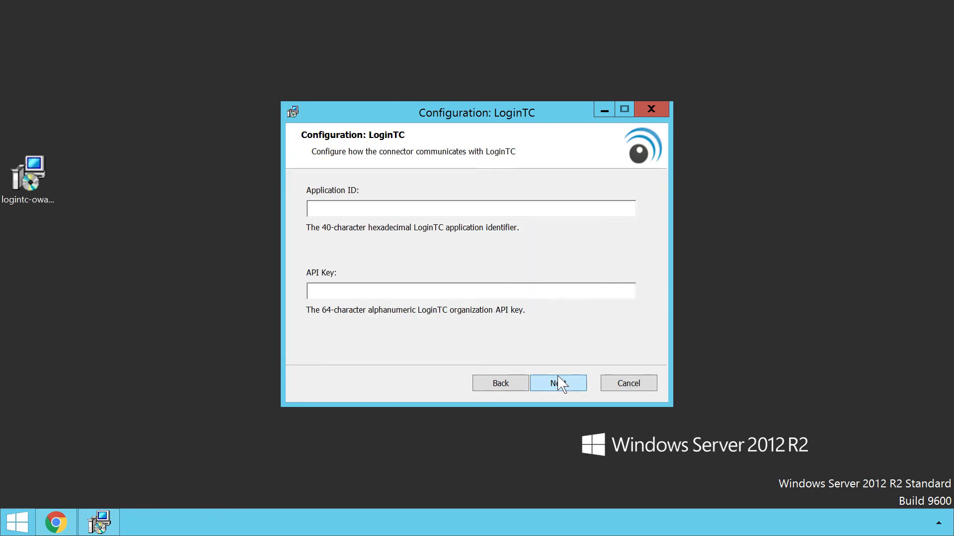
click(56, 524)
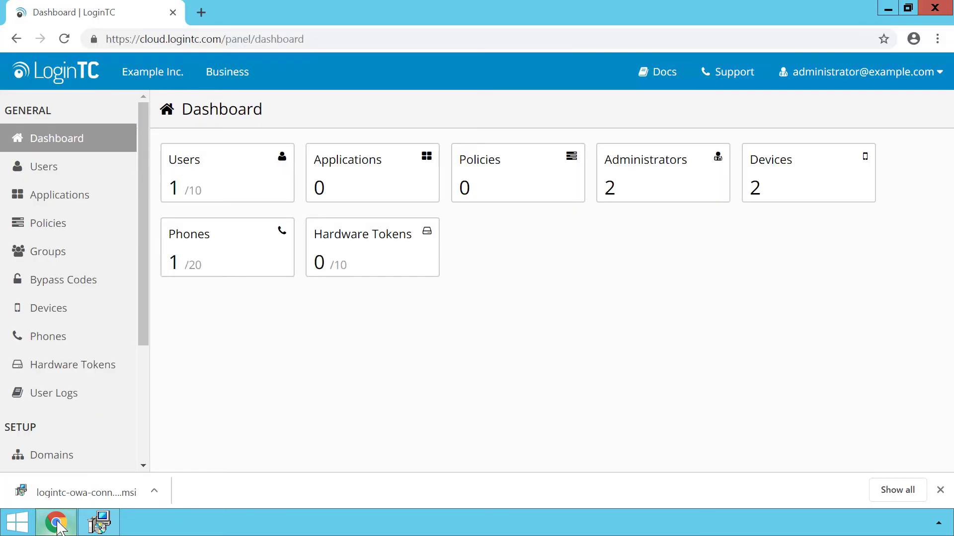
Step: Create a Microsoft OWA application and paste its Application ID into the connector setup
click(55, 203)
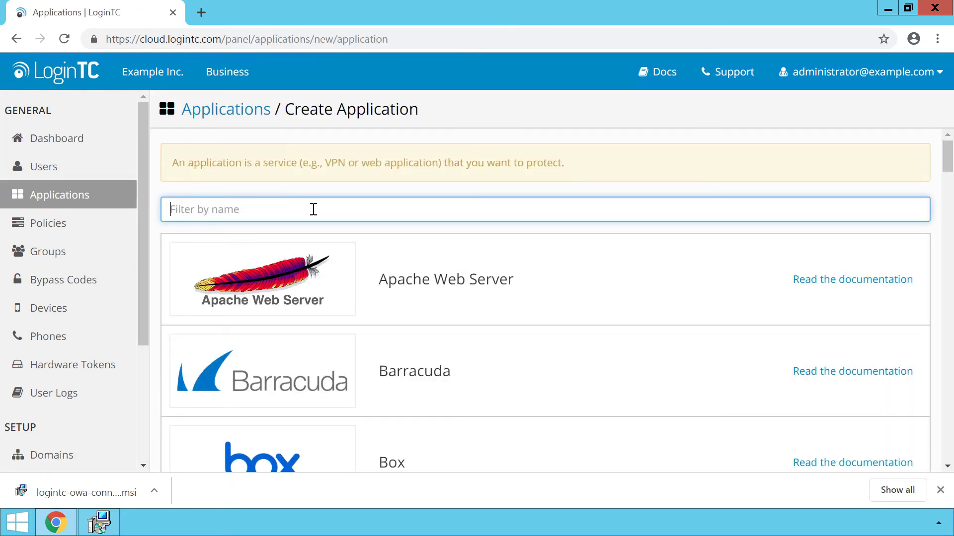
text(microsoft)
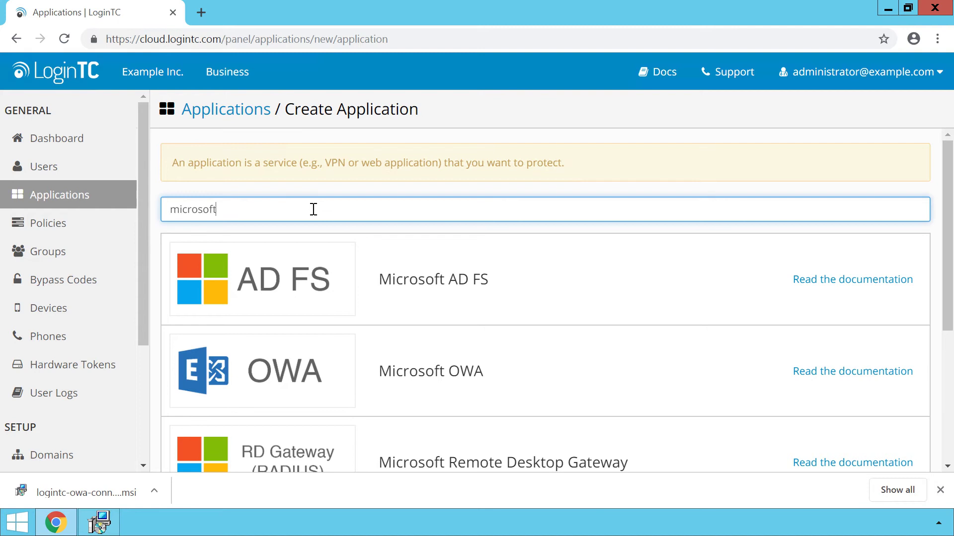
click(399, 357)
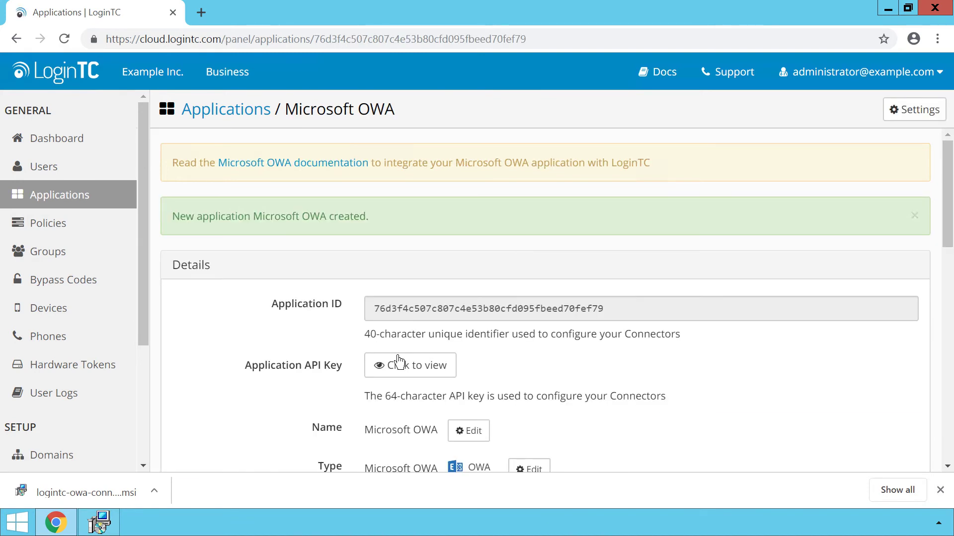
drag(606, 308, 373, 305)
right_click(398, 305)
click(415, 317)
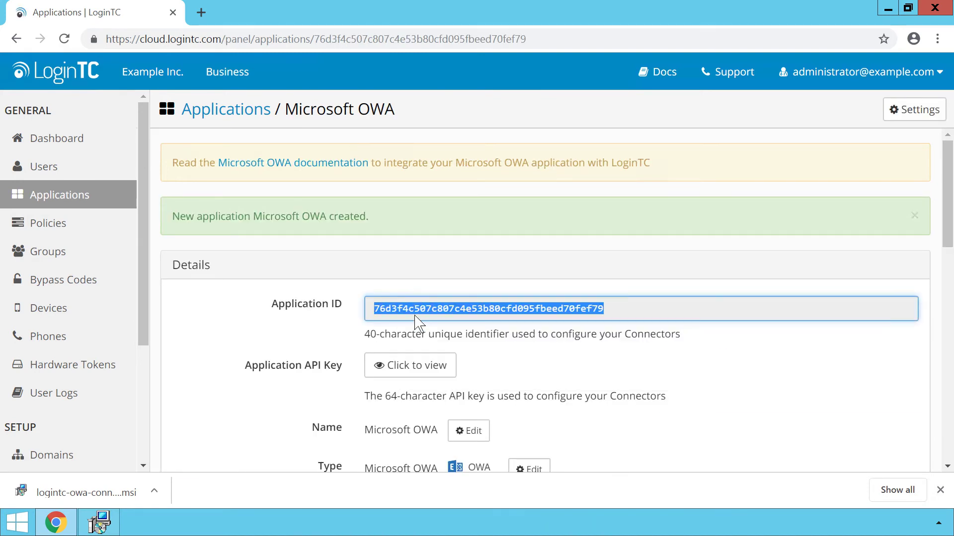
click(99, 522)
click(399, 210)
key(ctrl+v)
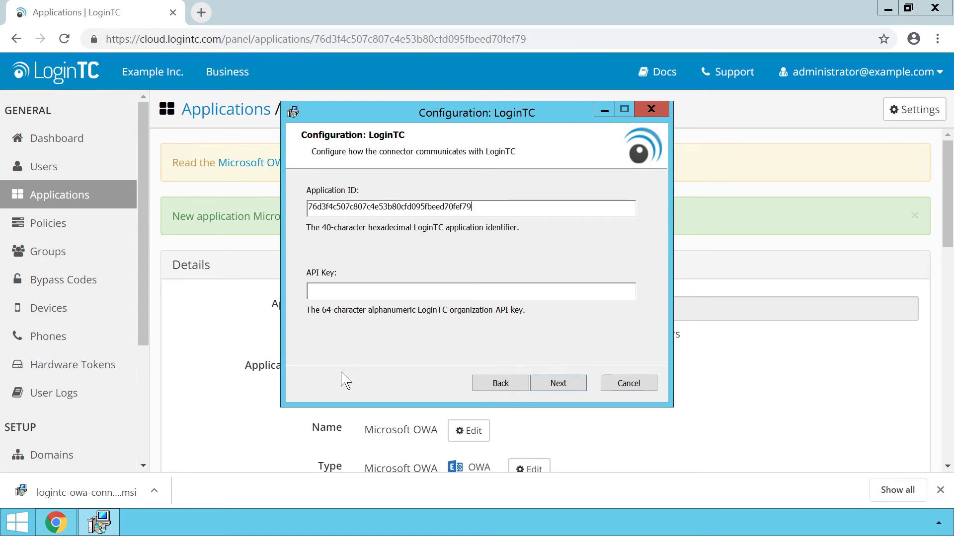
Step: Copy the application's API key into the setup's API key field and submit both values
click(240, 415)
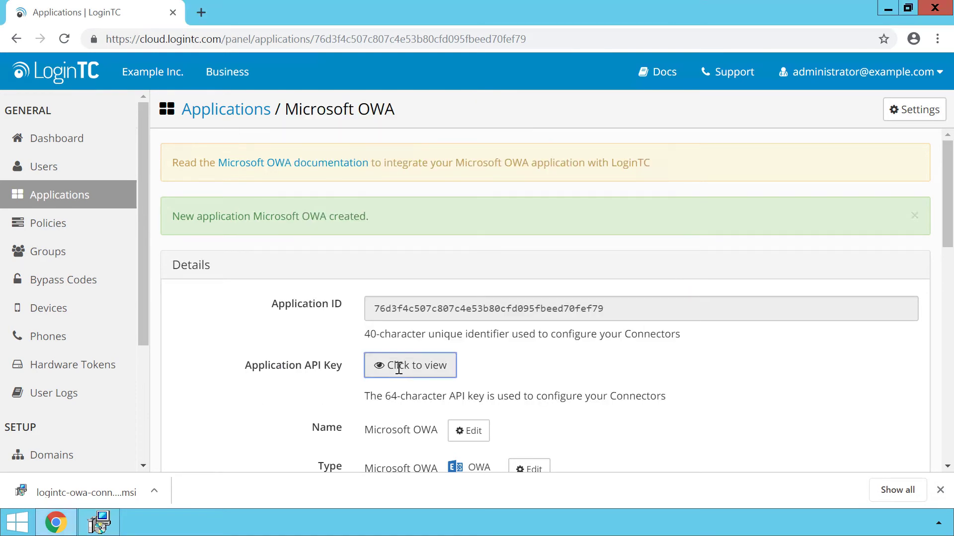
click(399, 368)
drag(374, 368, 725, 377)
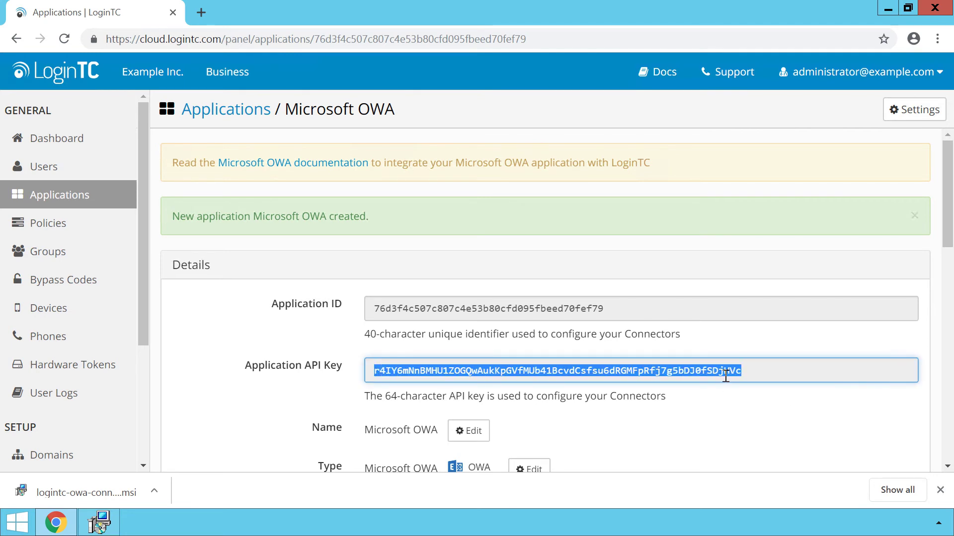
right_click(726, 377)
click(729, 386)
click(99, 523)
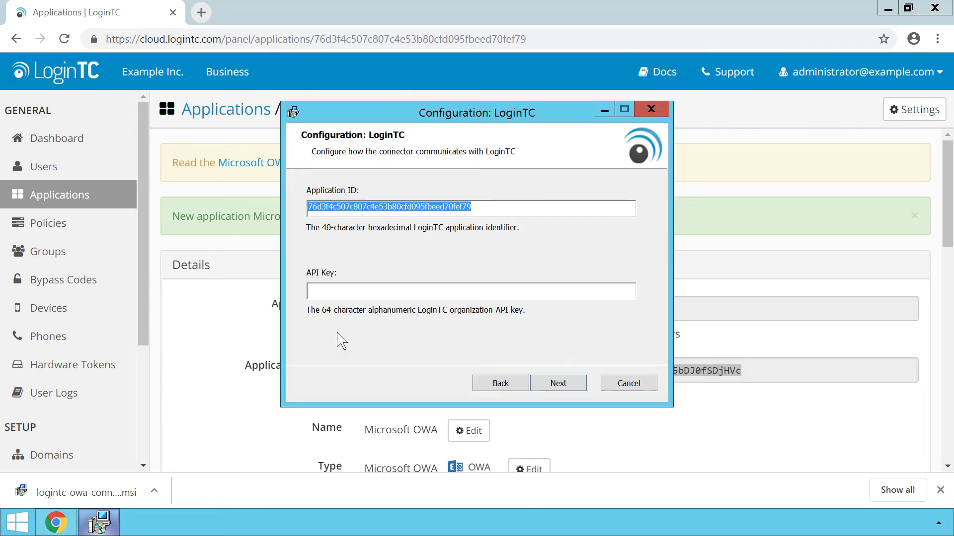
click(447, 290)
key(ctrl+v)
click(556, 380)
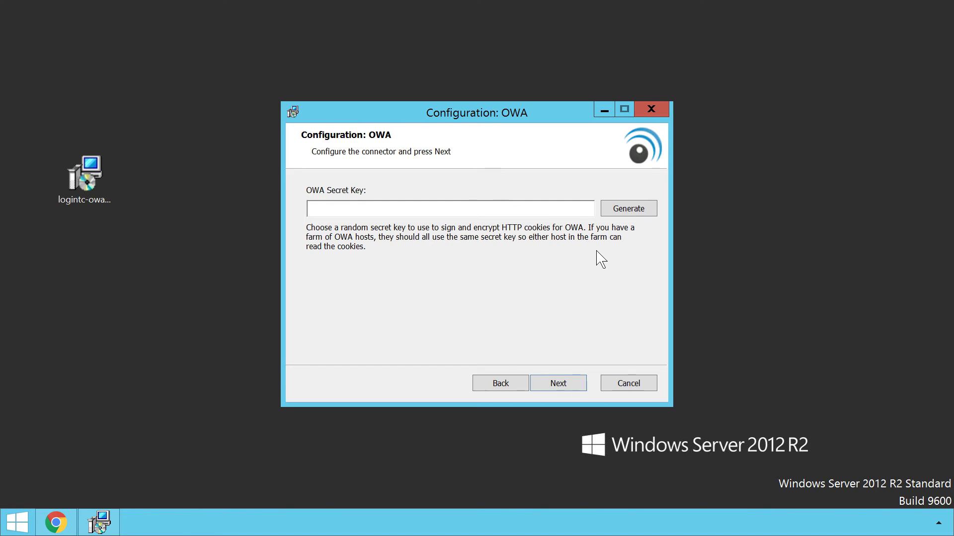
Step: Generate a random OWA secret key and install the connector
click(614, 209)
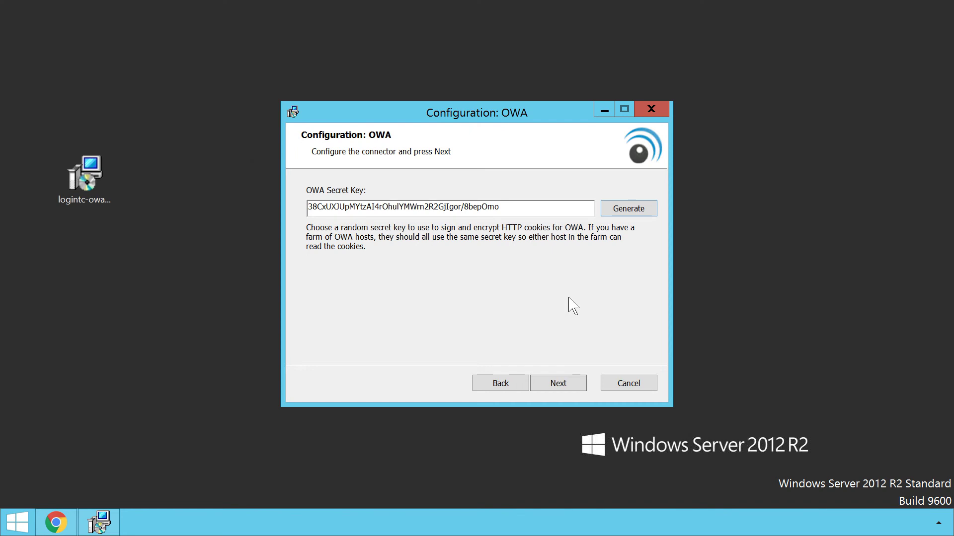
click(564, 386)
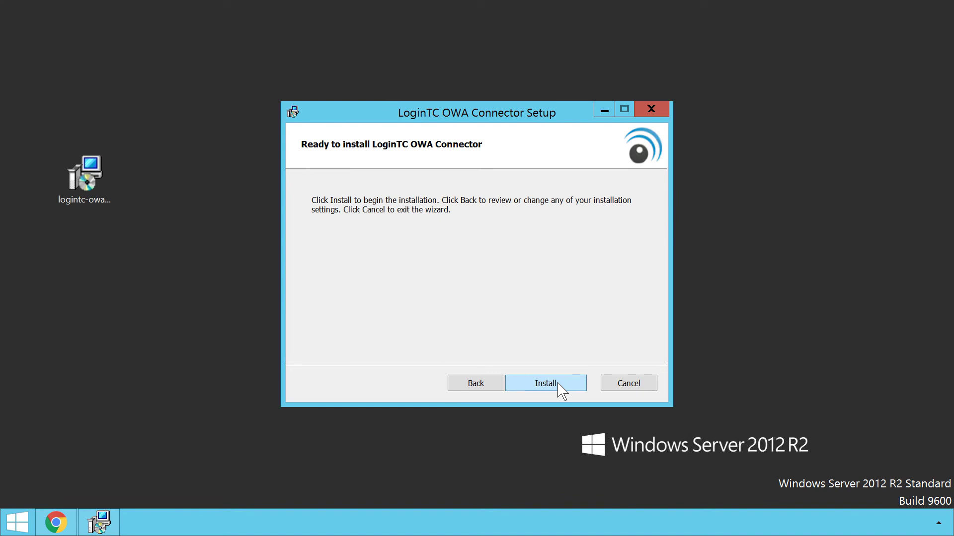
click(561, 391)
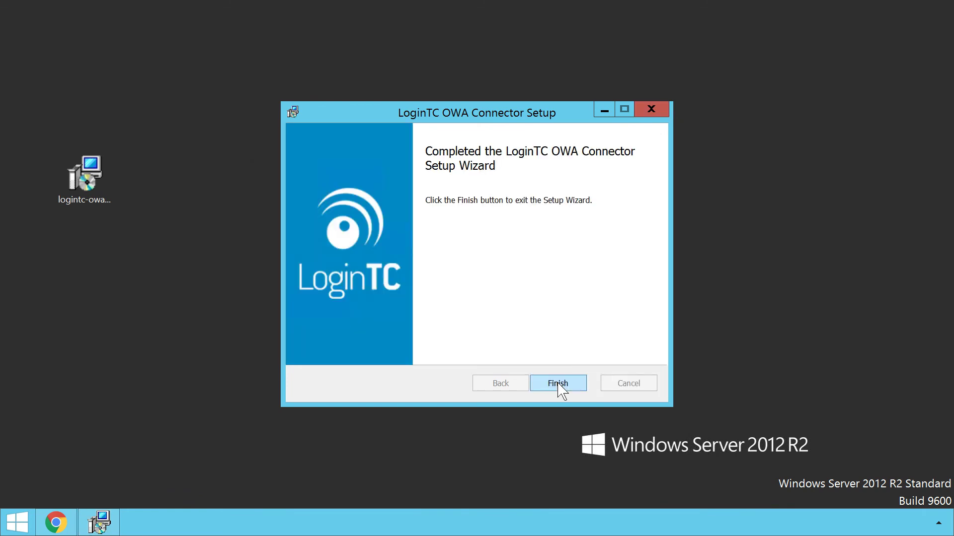
Step: Sign in to Outlook Web App with the domain user's credentials and request a LoginTC push
click(558, 384)
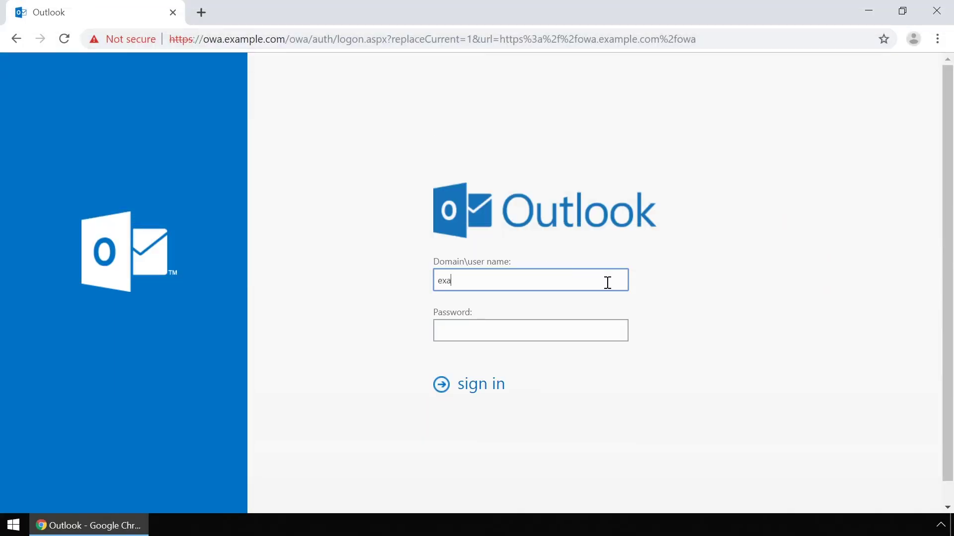
text(mple\john.doe)
click(605, 332)
text(********)
click(486, 395)
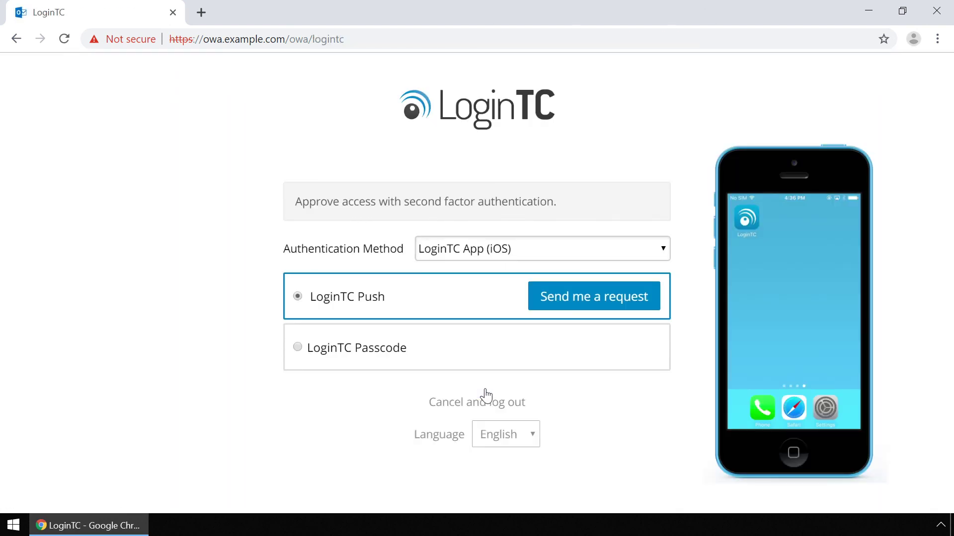
click(601, 299)
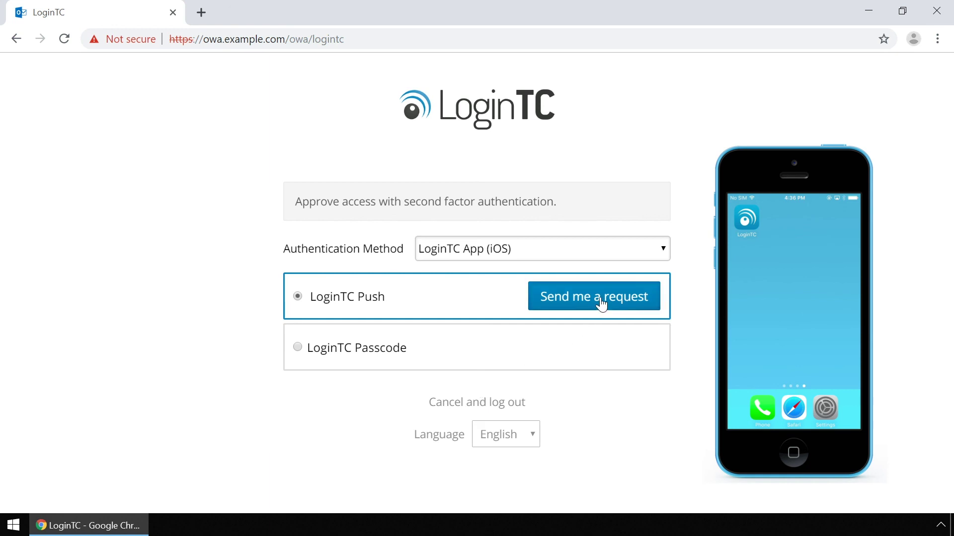